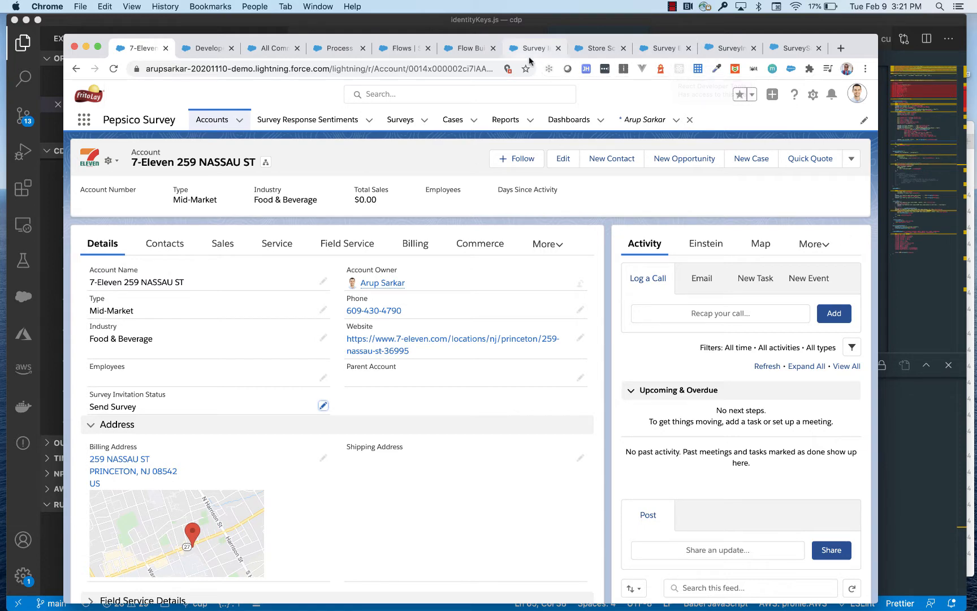
Widen the InvitationLink column in the Developer Console's SurveyInvitation query results to read the survey links
left_click(204, 48)
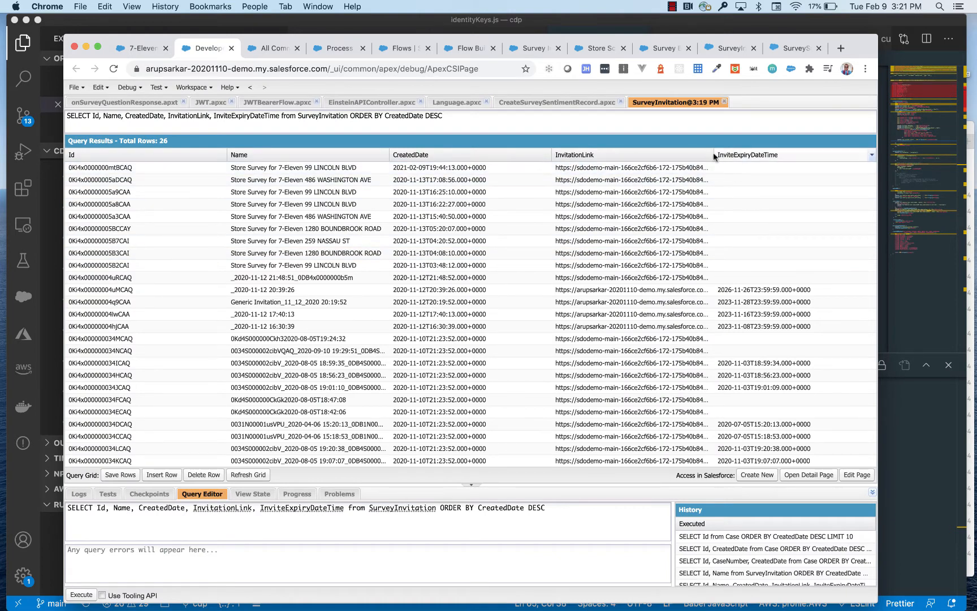
left_click_drag(714, 157, 829, 173)
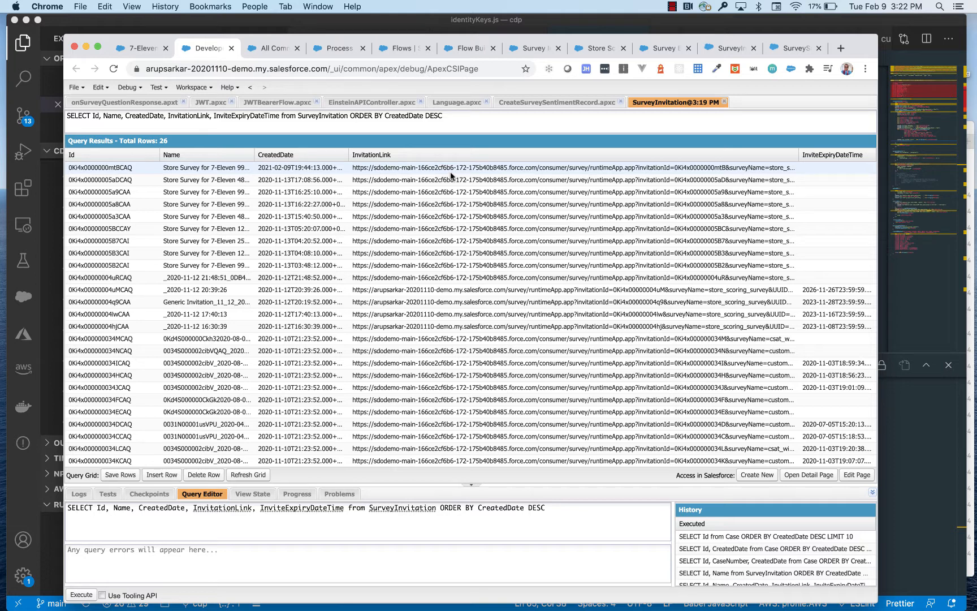
Review the Store Scoring Survey record and its welcome page in the survey builder
left_click(142, 48)
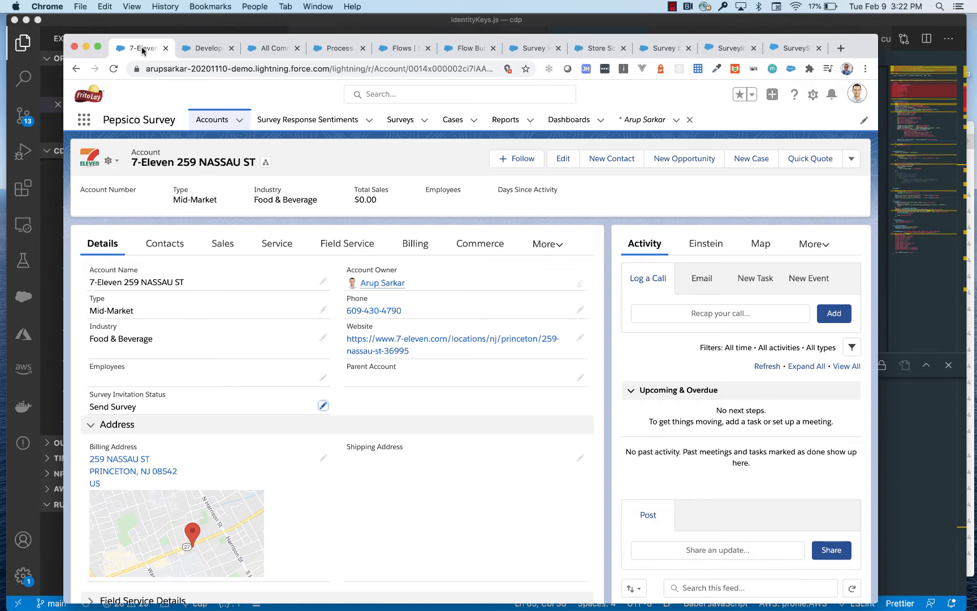
left_click(596, 49)
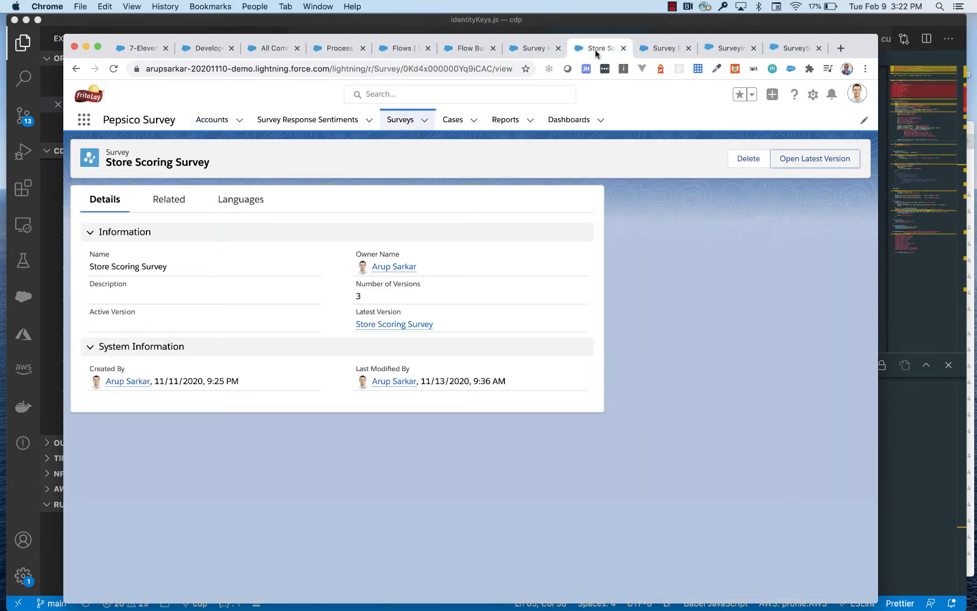
left_click(656, 50)
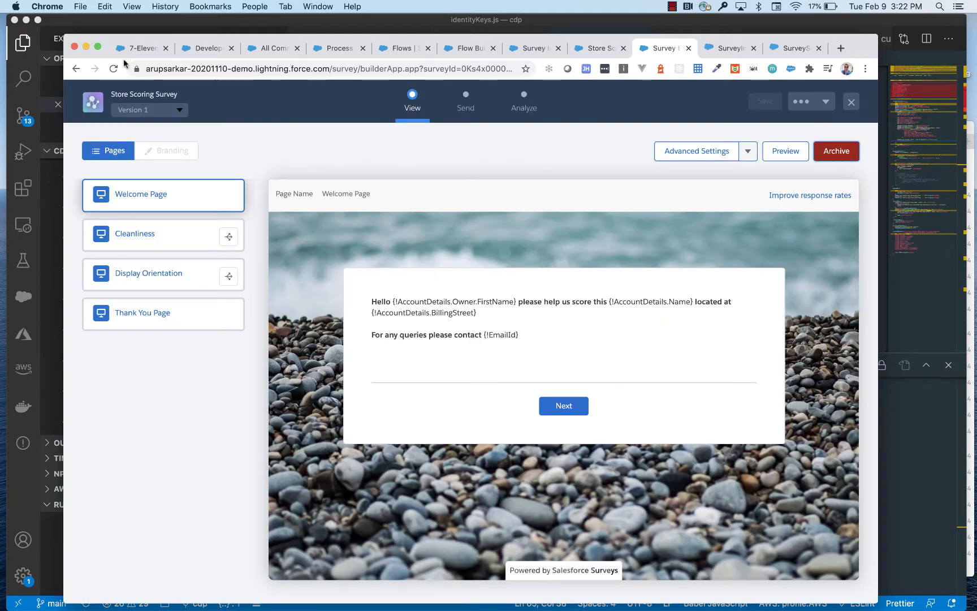
Check the Store Scoring Feedback email with the survey link in Gmail and return to the 7-Eleven account record
left_click(144, 49)
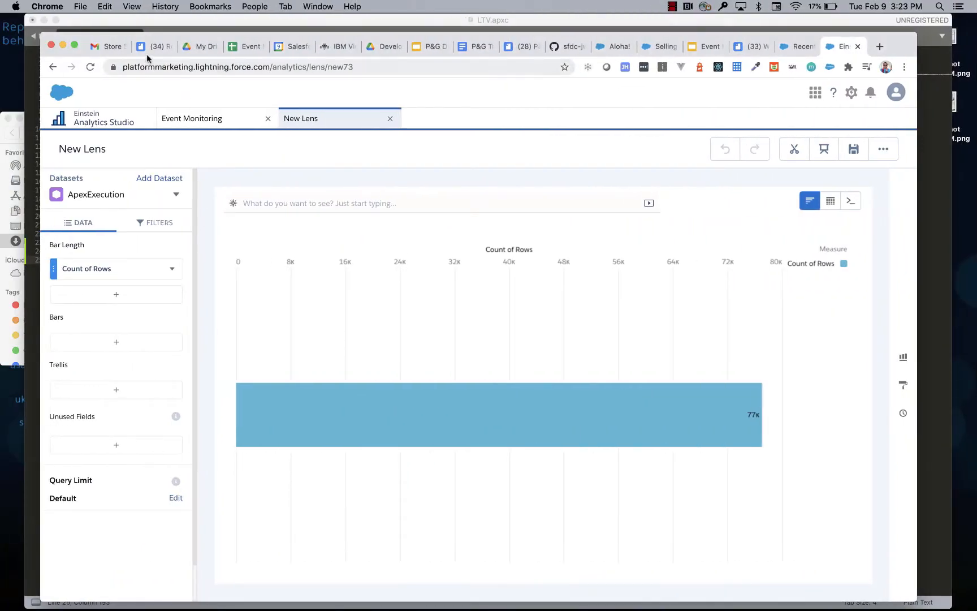
left_click(111, 48)
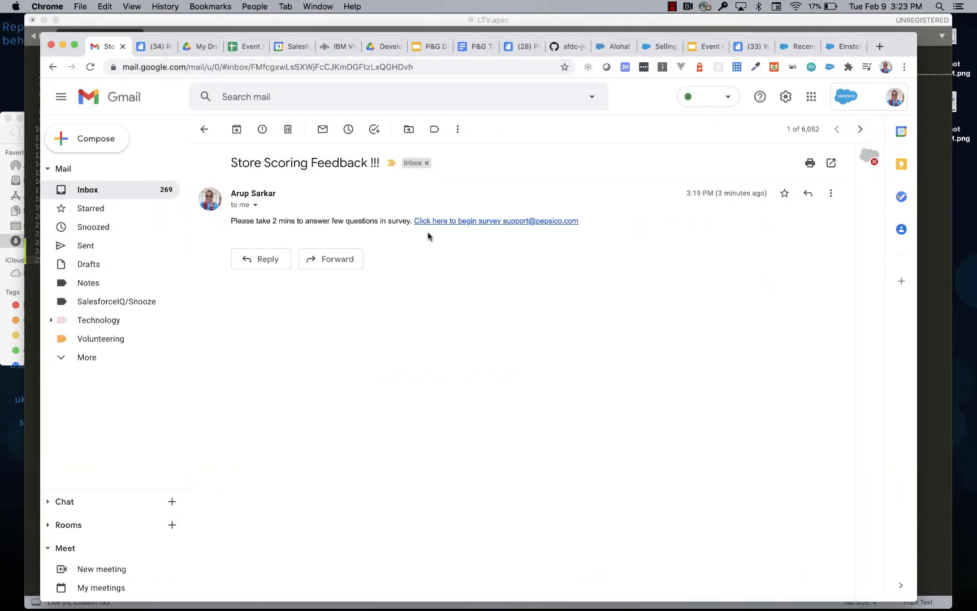
key("ctrl+Right")
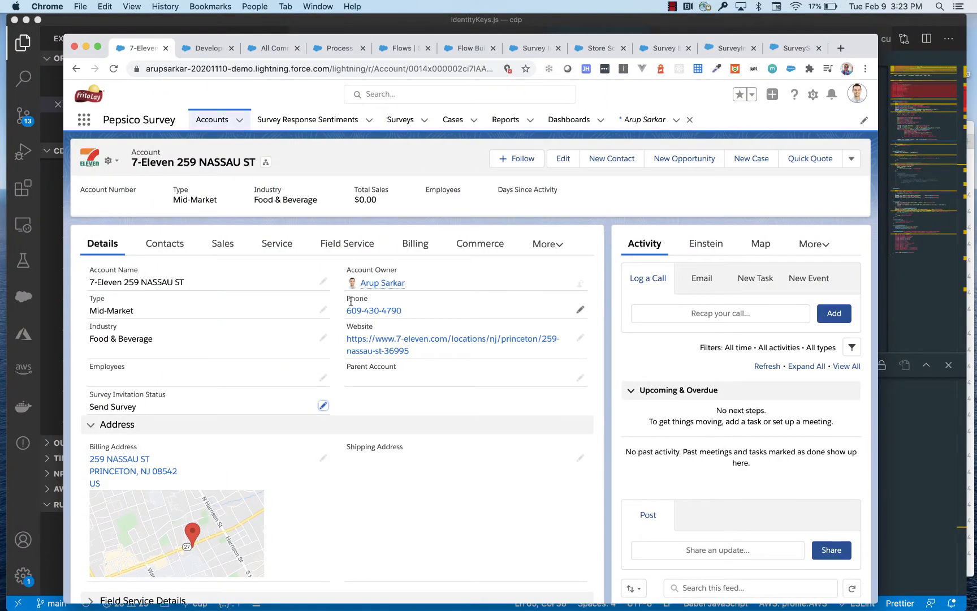
Inspect the Send Email action in Process Builder and the Account trigger conditions of the Pepsico Store Scoring Survey flow, leaving them unedited
left_click(469, 49)
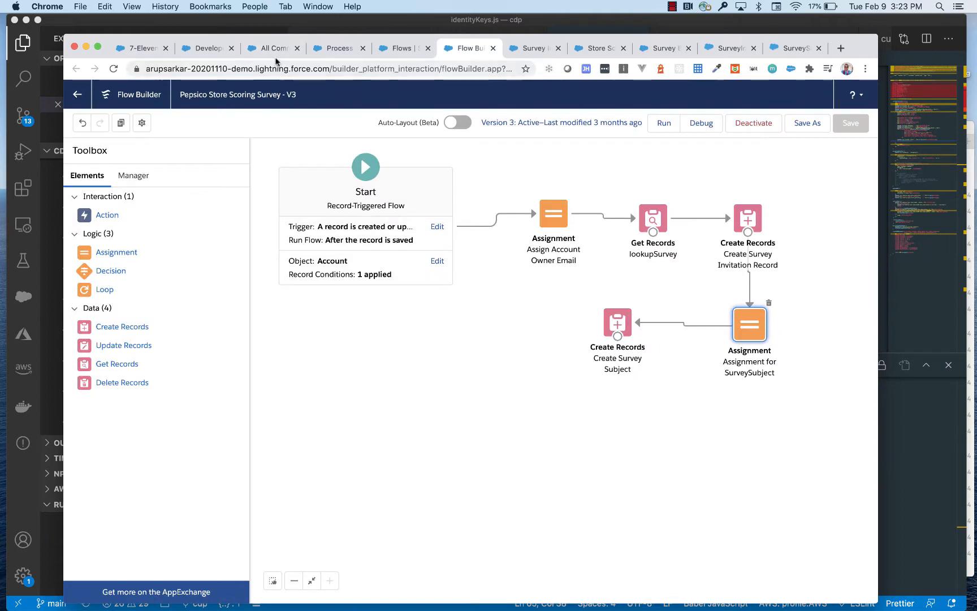
left_click(340, 49)
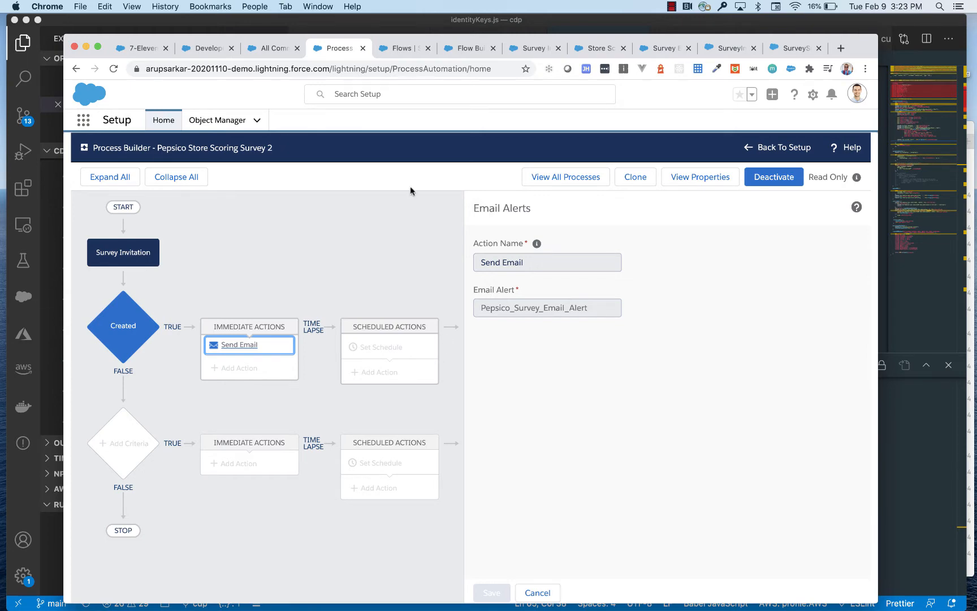
left_click(467, 49)
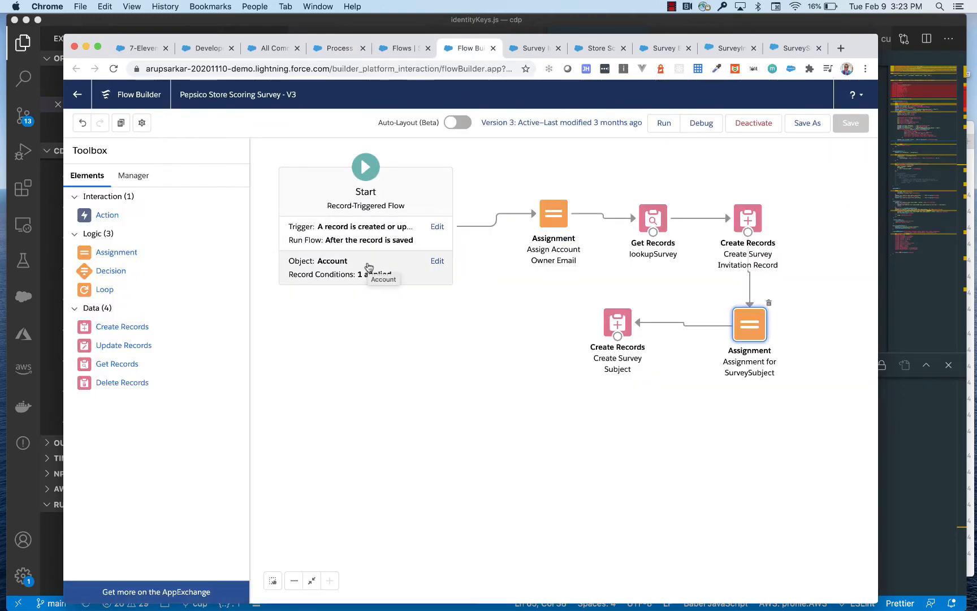
left_click(437, 261)
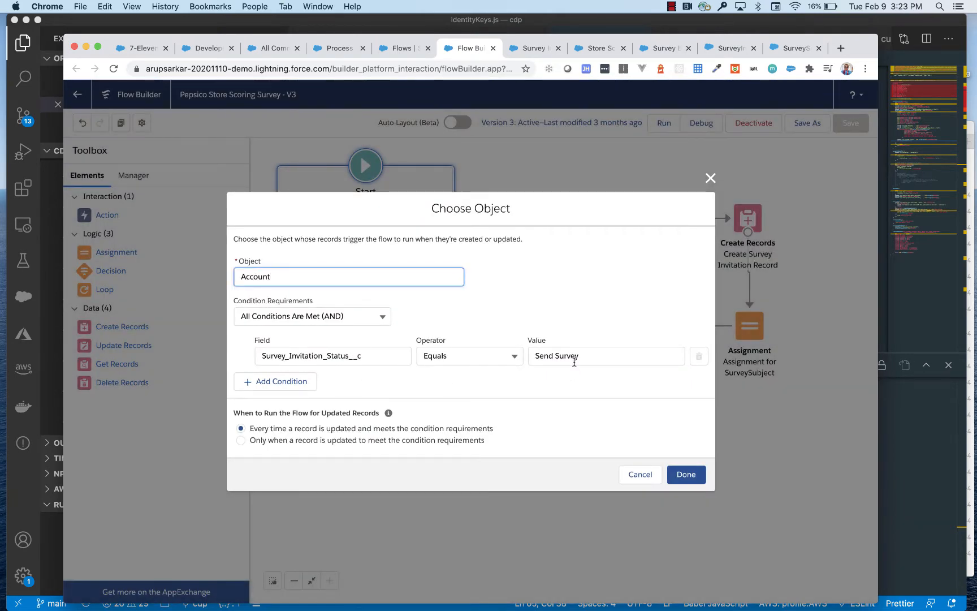
left_click(639, 477)
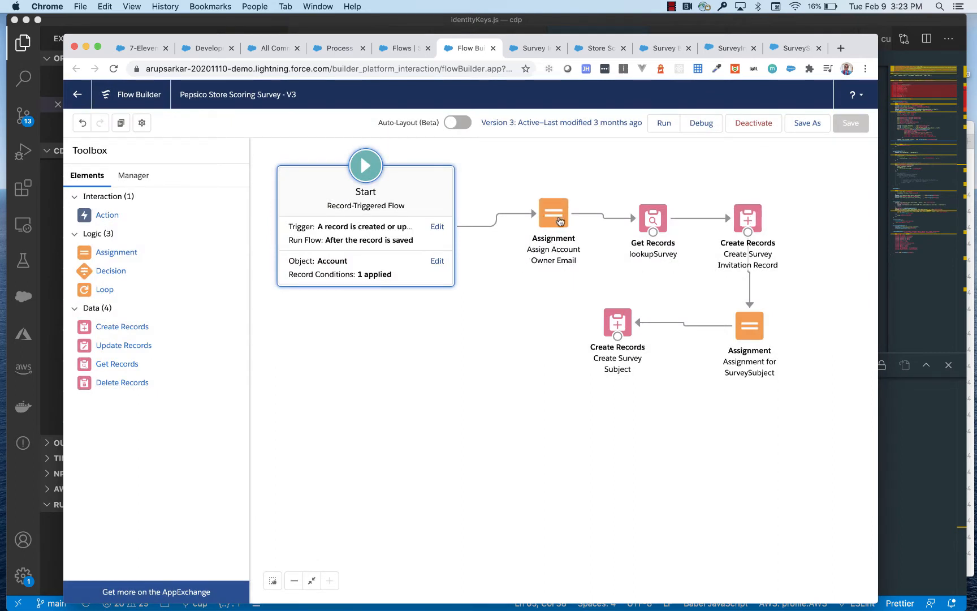
Inspect the flow's lookupSurvey Get Records filter and compare it with the Store Scoring Survey in the survey builder
double_click(658, 219)
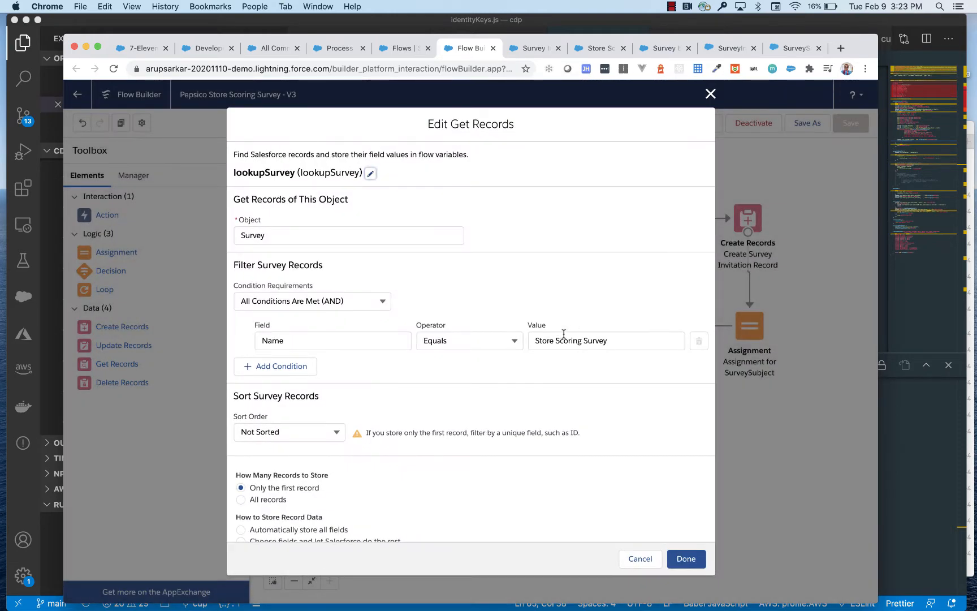
left_click(636, 559)
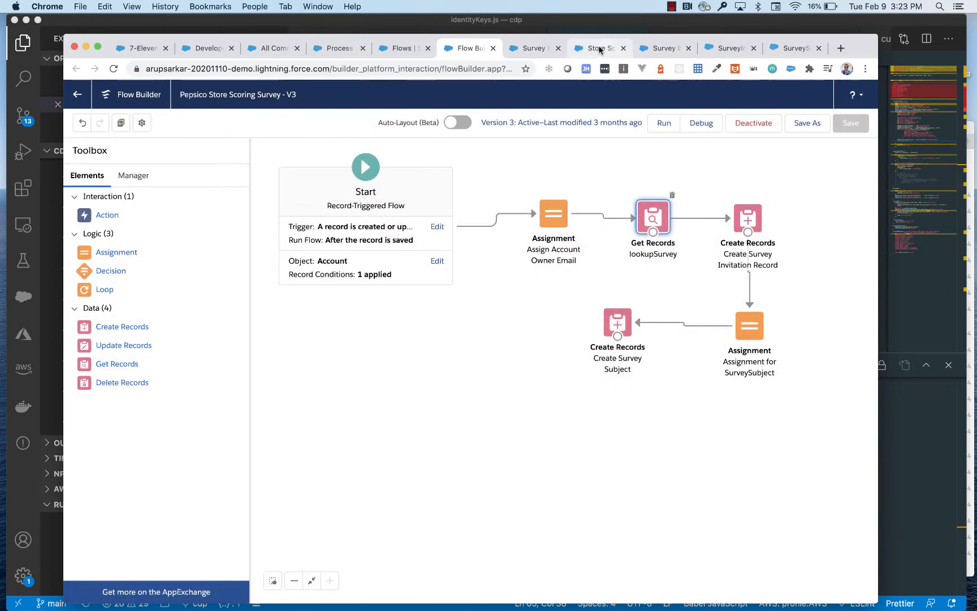
left_click(665, 48)
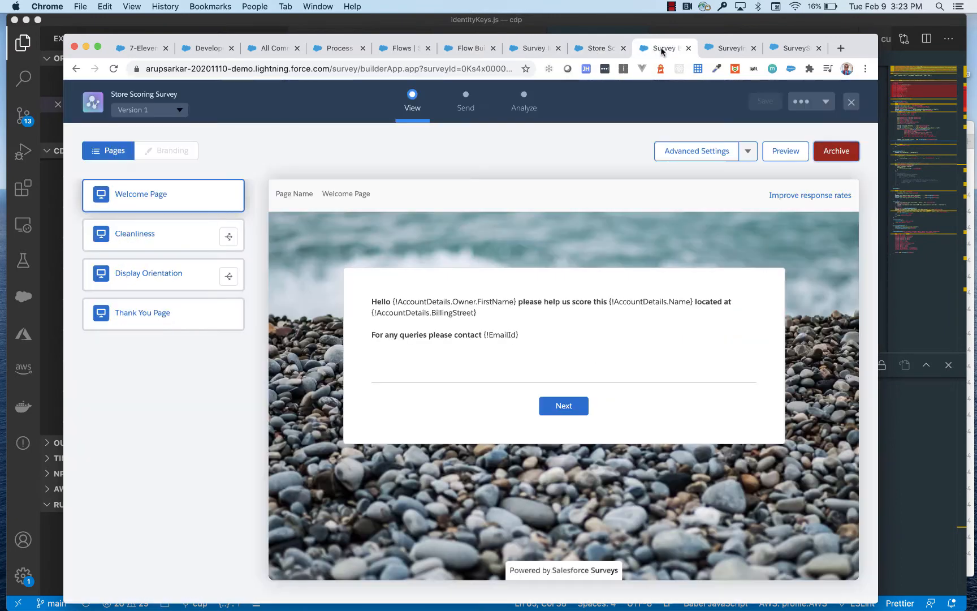
left_click(478, 50)
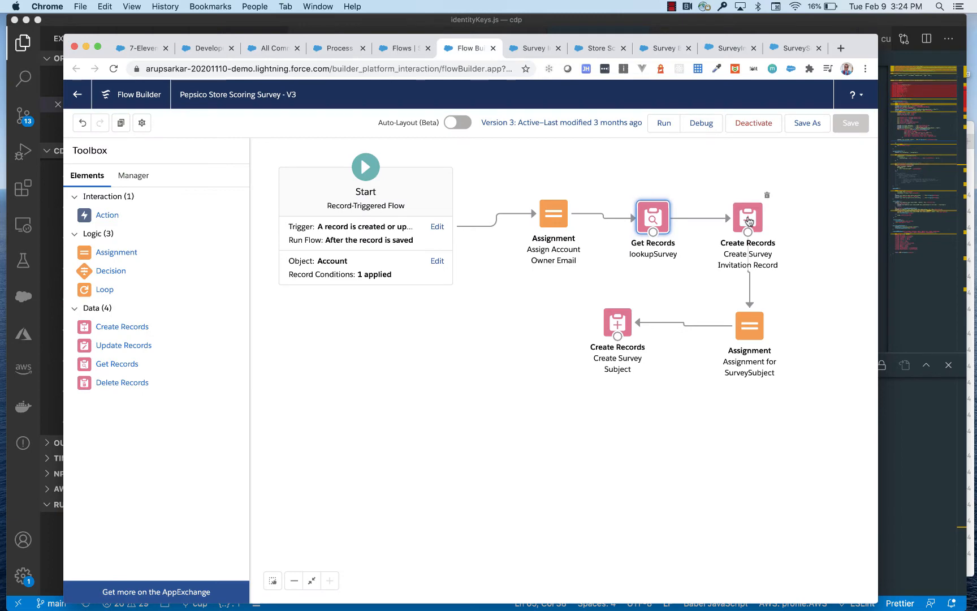
Review the field values and the stored ID variable in the flow's Create Survey Invitation Record element
double_click(749, 220)
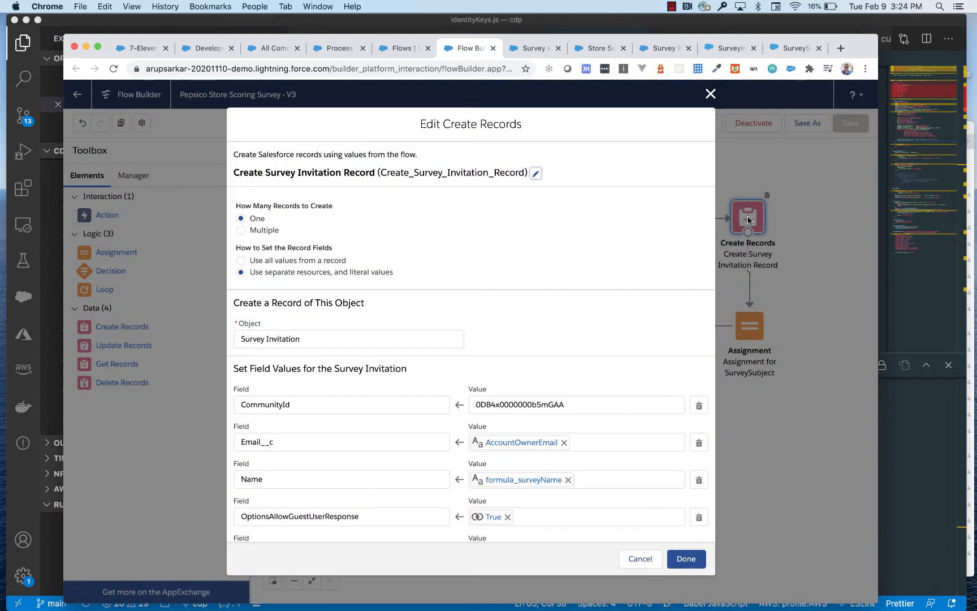
scroll(558, 308, "down", 5)
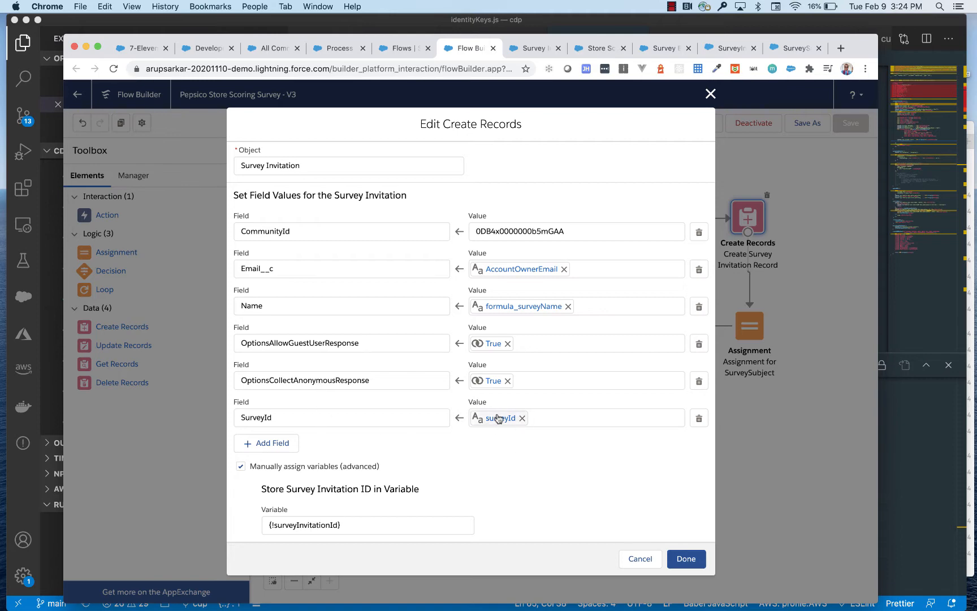
left_click(685, 559)
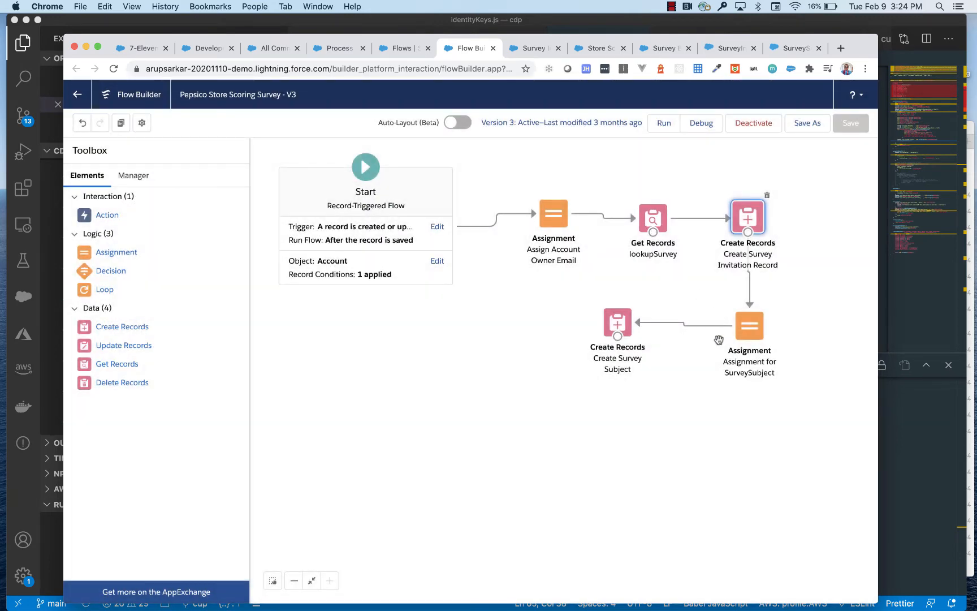
Examine the variable values in Assignment for SurveySubject and revisit the settings of the Create Survey Invitation Record element
double_click(753, 330)
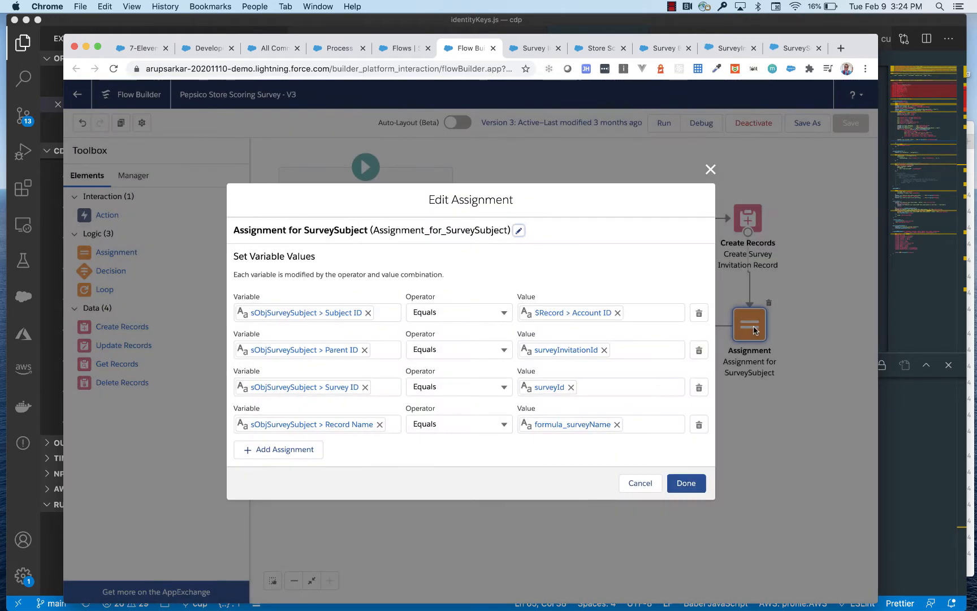
left_click(640, 484)
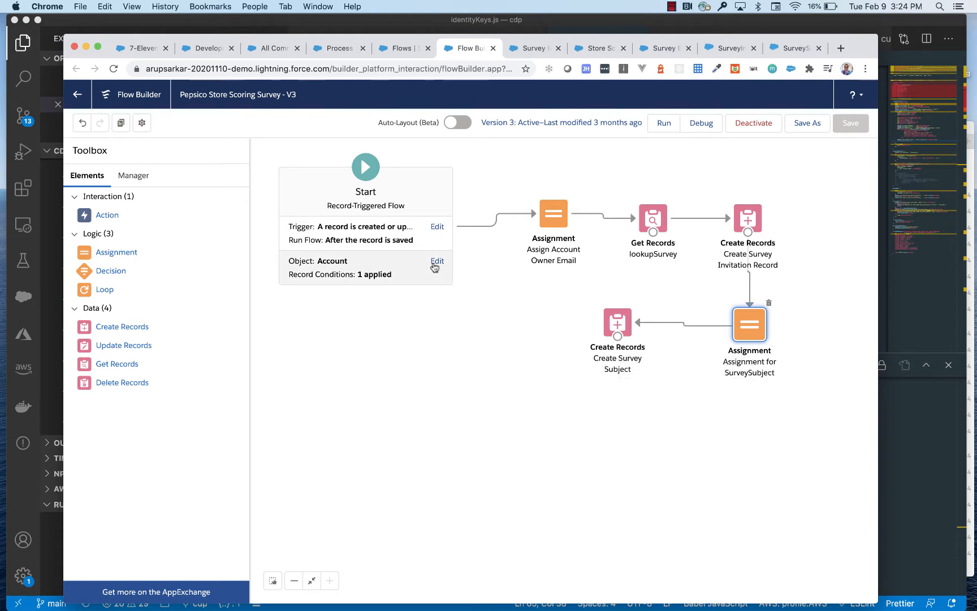
double_click(746, 222)
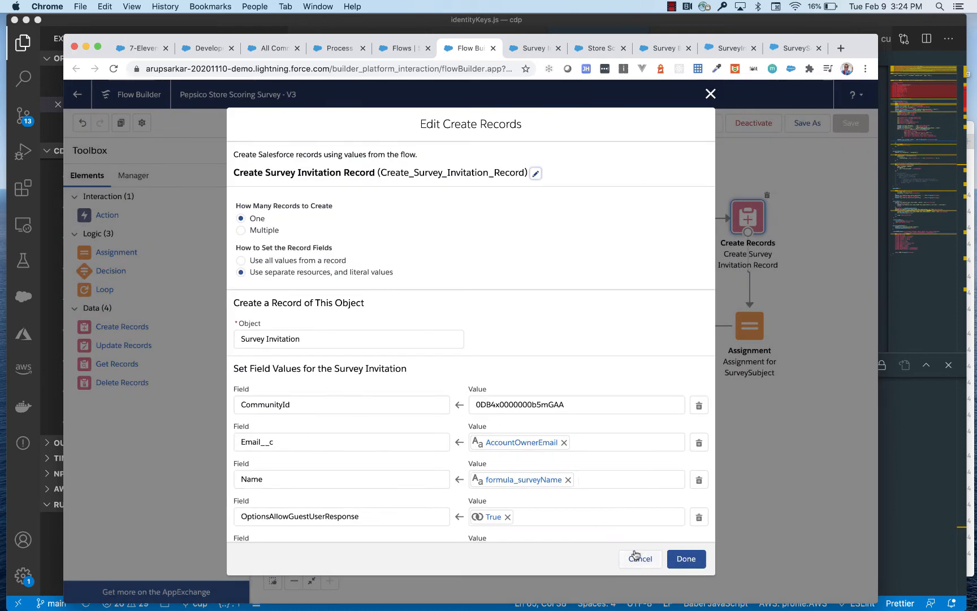
left_click(636, 557)
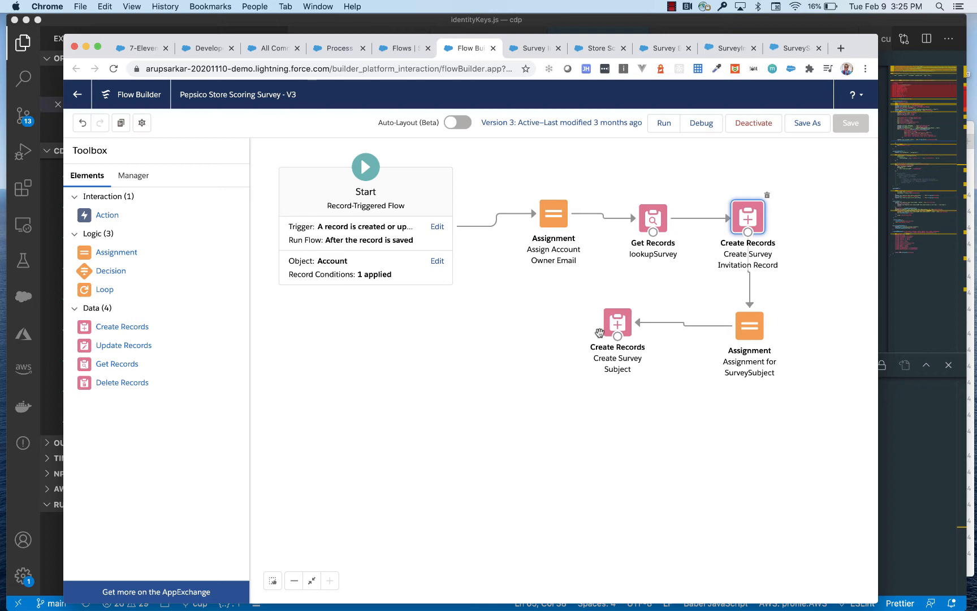
Read the SurveyInvitation and SurveySubject object descriptions in the Salesforce Object Reference, highlighting the SurveyInvitation description
left_click(728, 48)
scroll(423, 188, "up", 10)
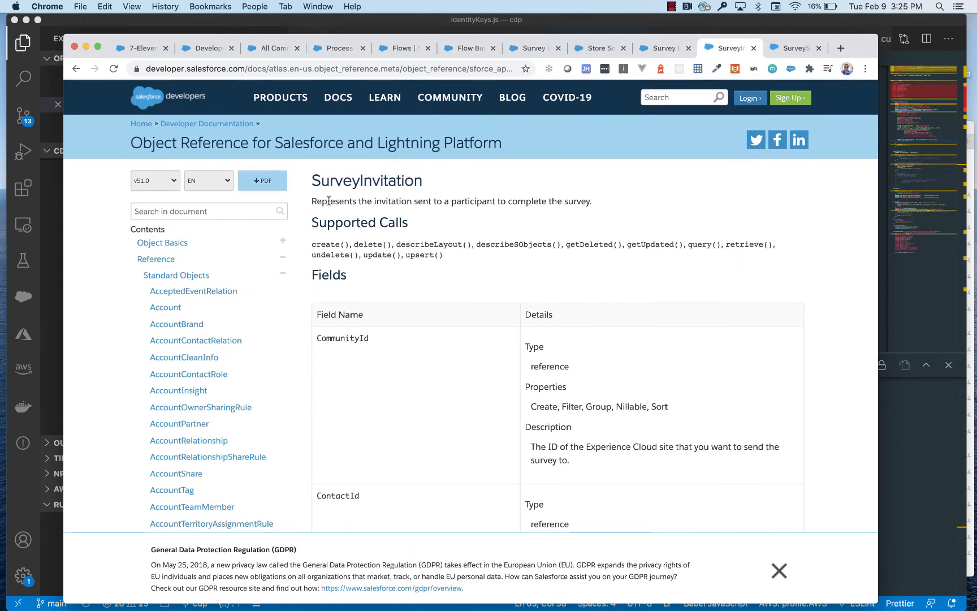
left_click_drag(312, 201, 597, 205)
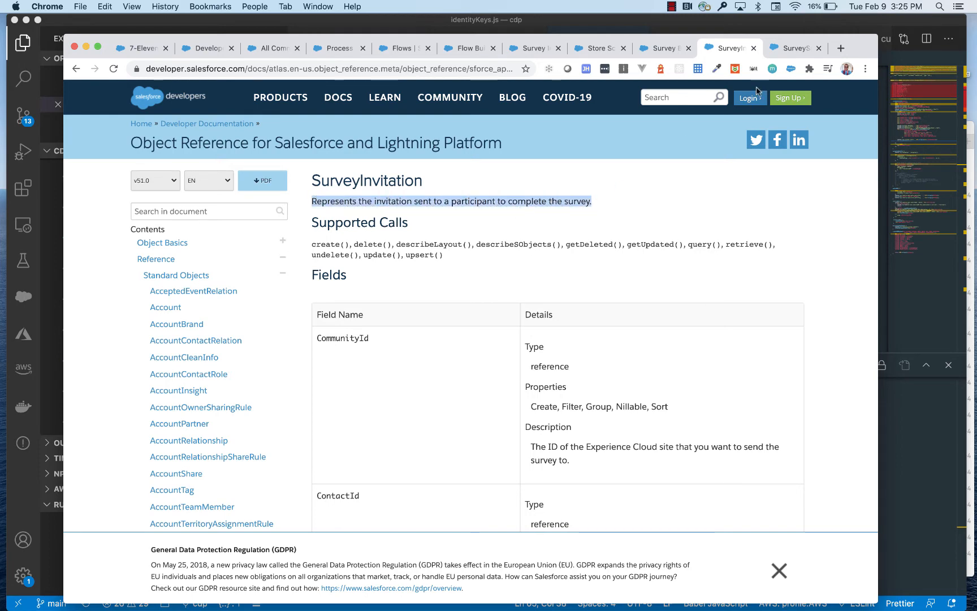
left_click(791, 48)
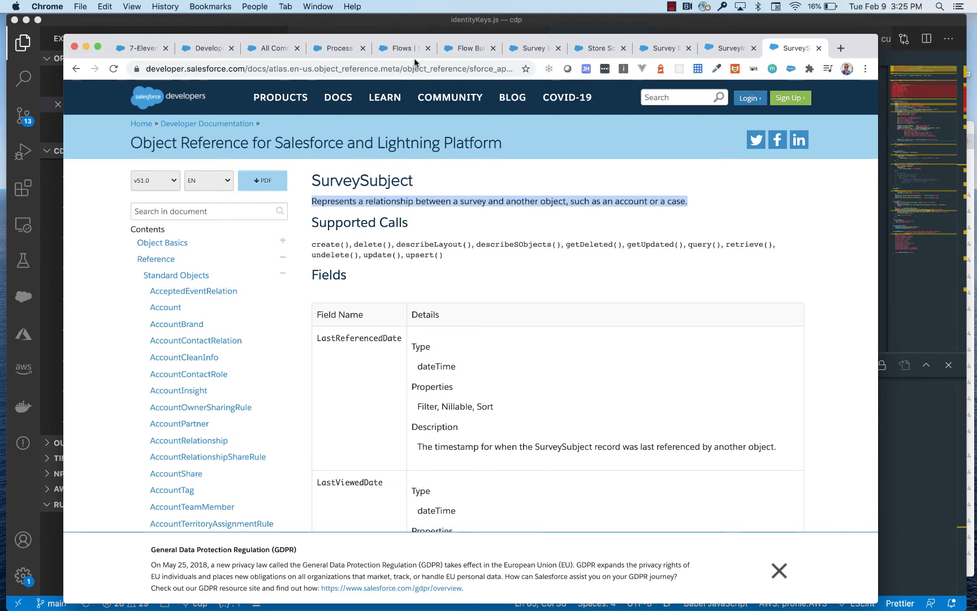
Recheck the Survey Invitation field mappings, from CommunityId to SurveyId, in the flow's Create Records element and close it without changes
left_click(466, 49)
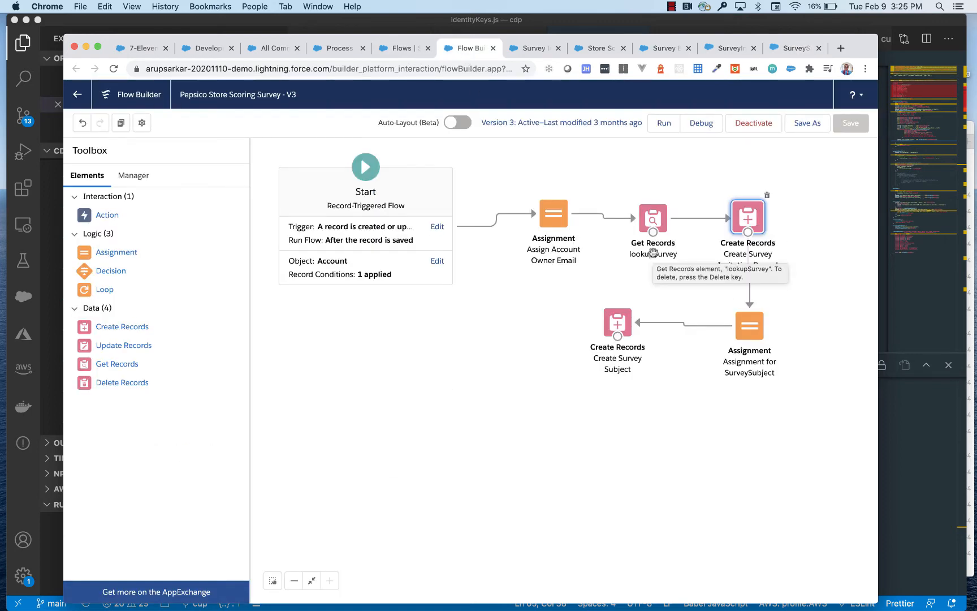
double_click(754, 221)
scroll(458, 411, "down", 5)
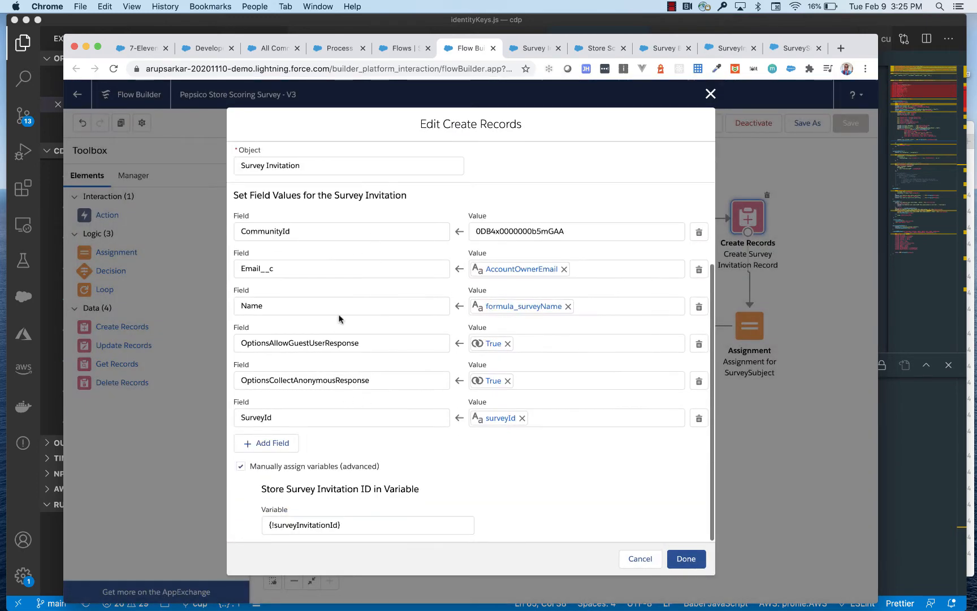
left_click(640, 559)
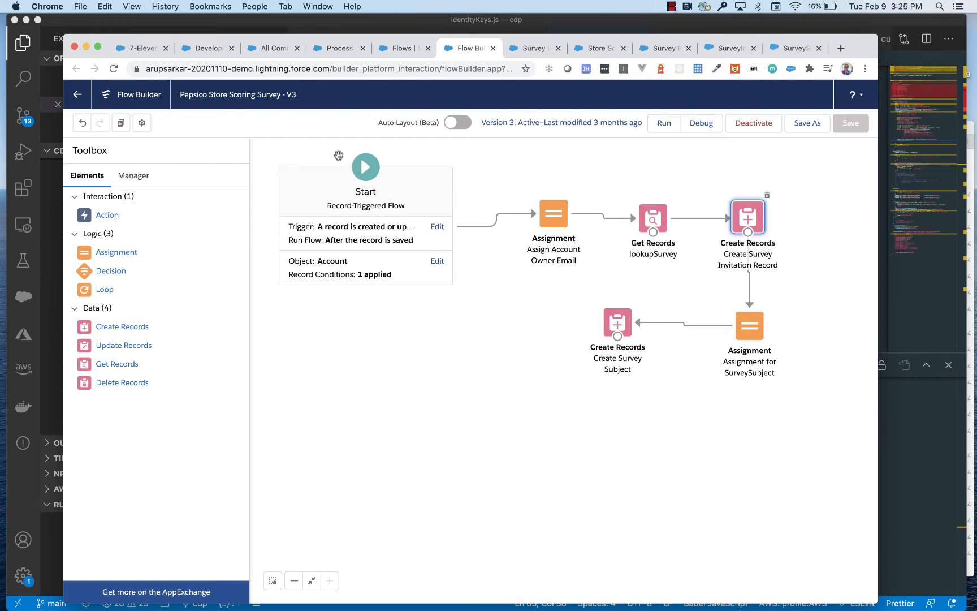
Close the old SurveyInvitation results in the Developer Console and rerun the query ordered by CreatedDate DESC
left_click(208, 48)
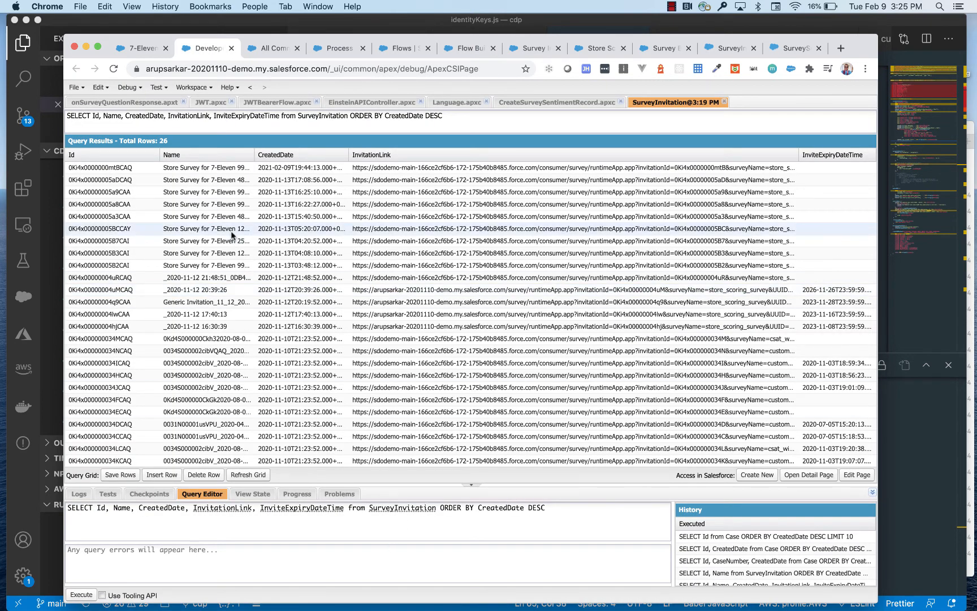
left_click(724, 102)
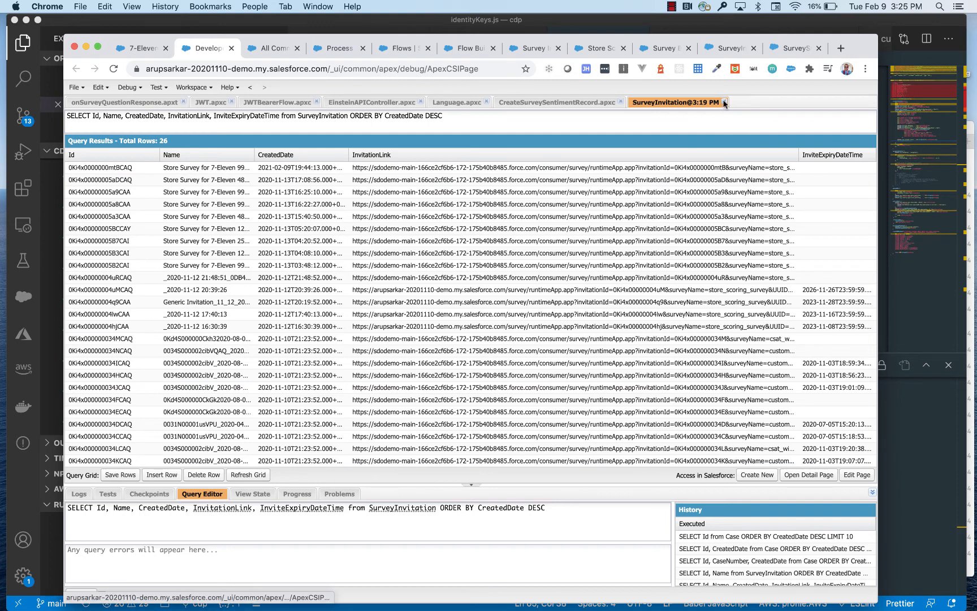
left_click(79, 597)
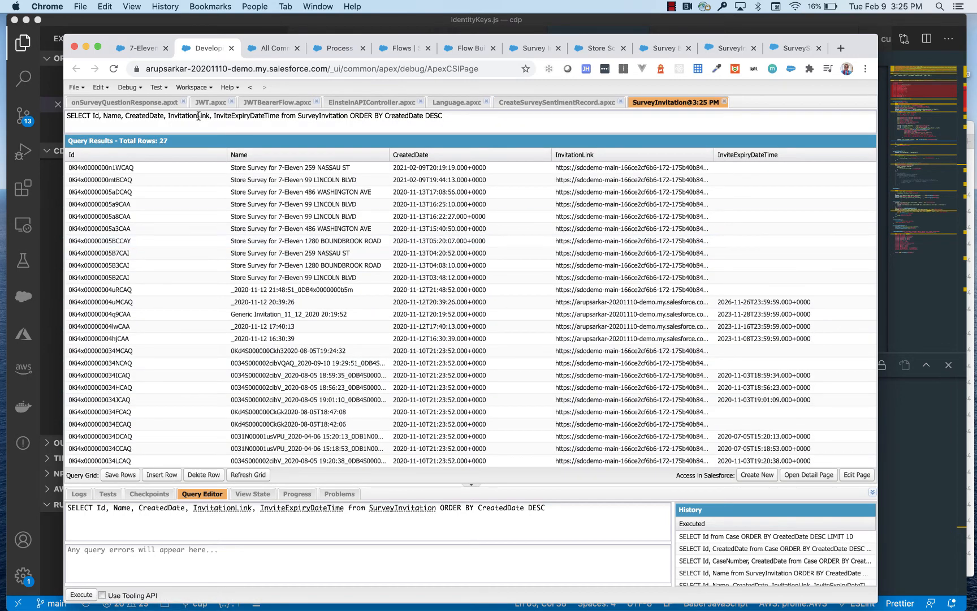
Return to the Pepsico Survey app and open the Accounts list of recently viewed records
left_click(144, 49)
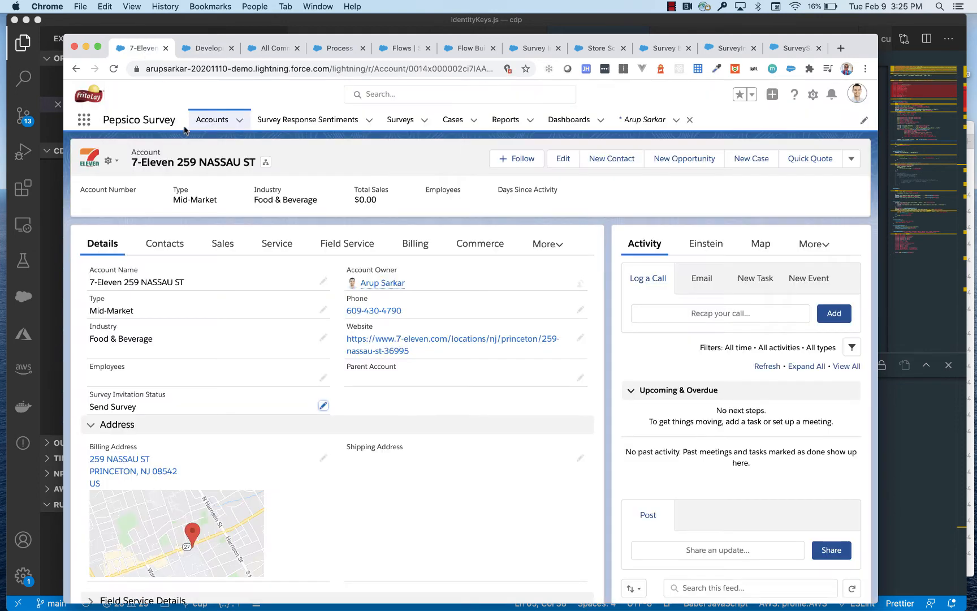
left_click(208, 123)
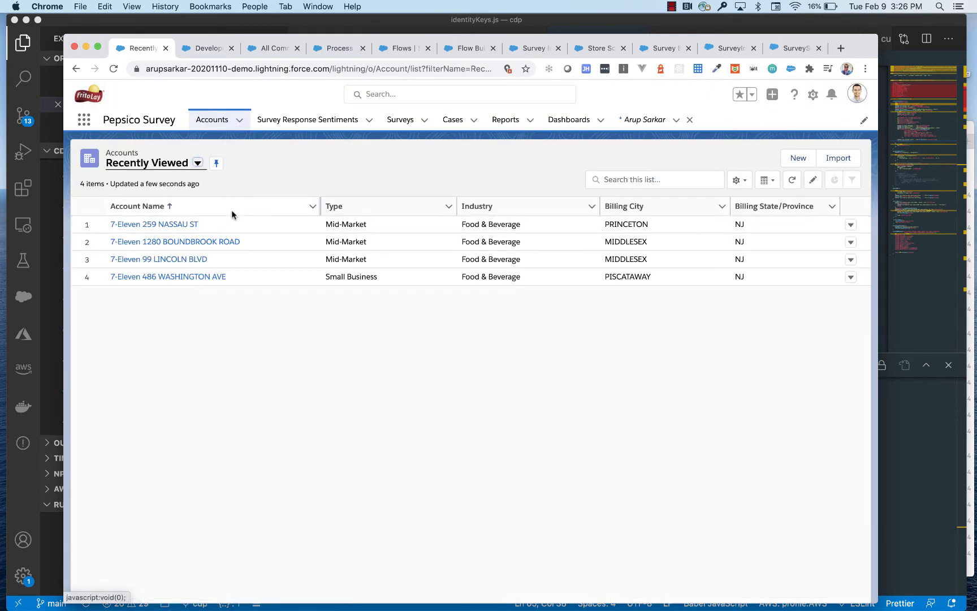
Open the 7-Eleven 99 LINCOLN BLVD account, set its Survey Invitation Status to Not Started, and save the record
left_click(188, 259)
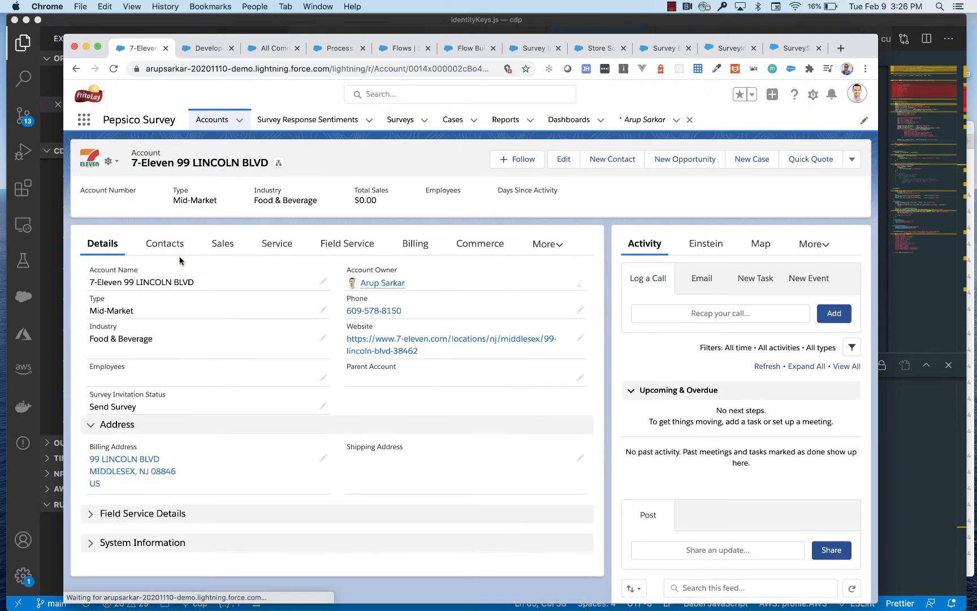
left_click(321, 406)
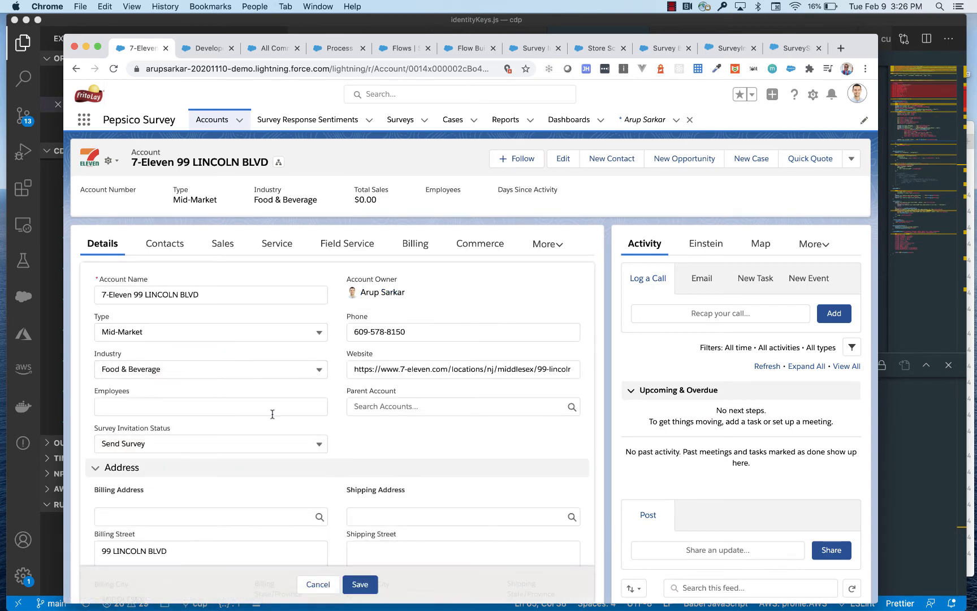
left_click(236, 443)
left_click(180, 484)
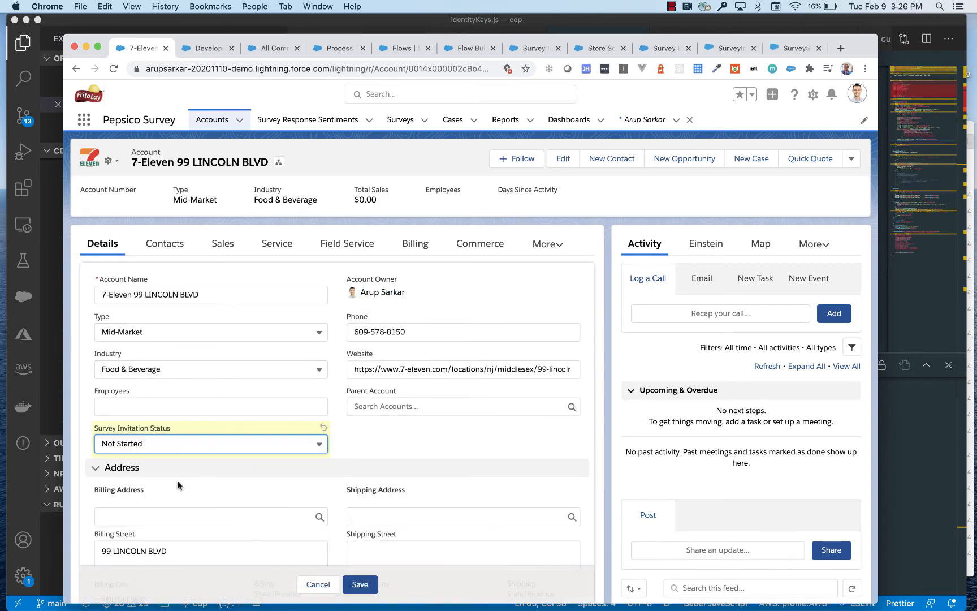
left_click(360, 585)
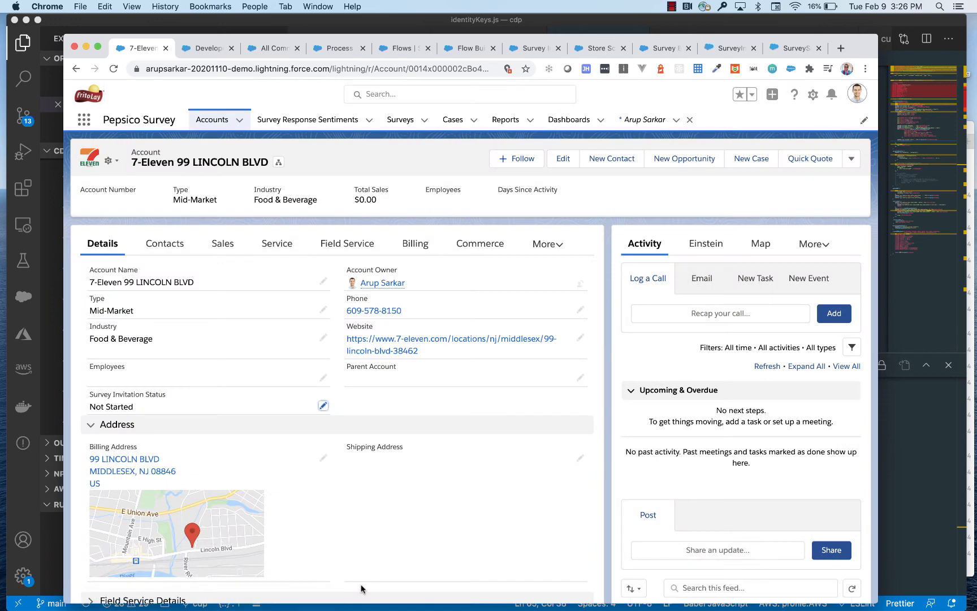
Close the previous SurveyInvitation results in the Developer Console and rerun the same query to check the invitations before sending
left_click(203, 48)
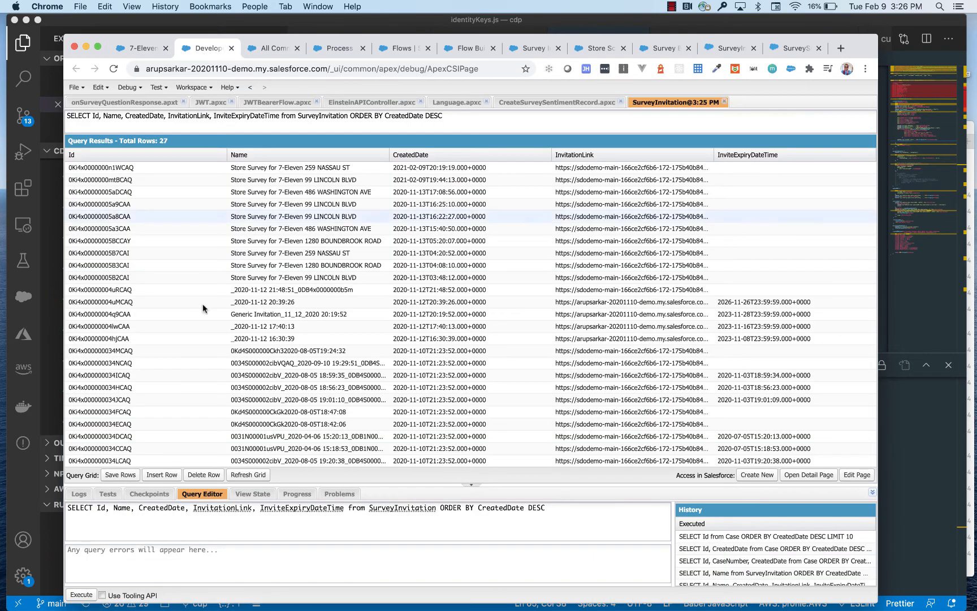
left_click(724, 102)
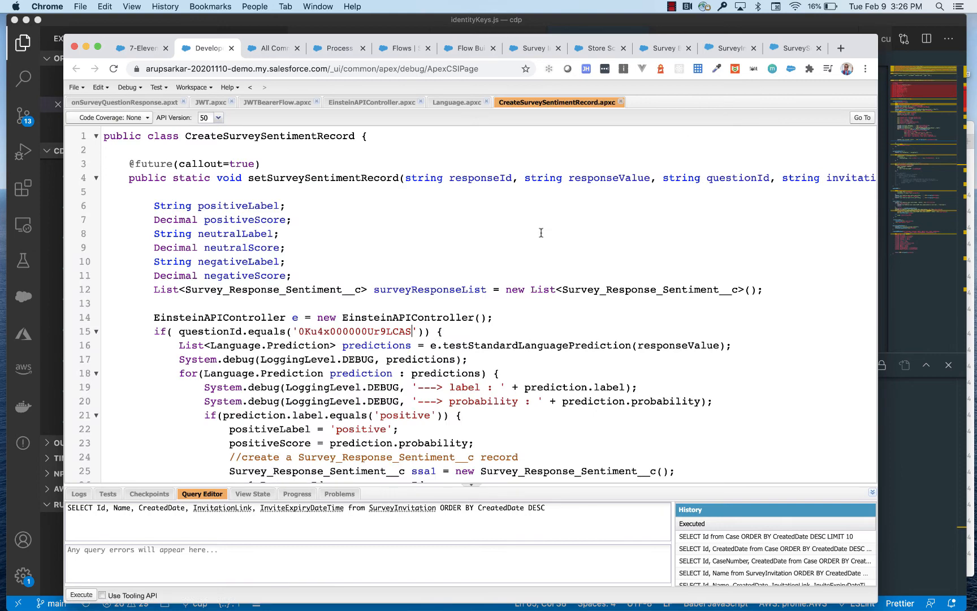
left_click(80, 595)
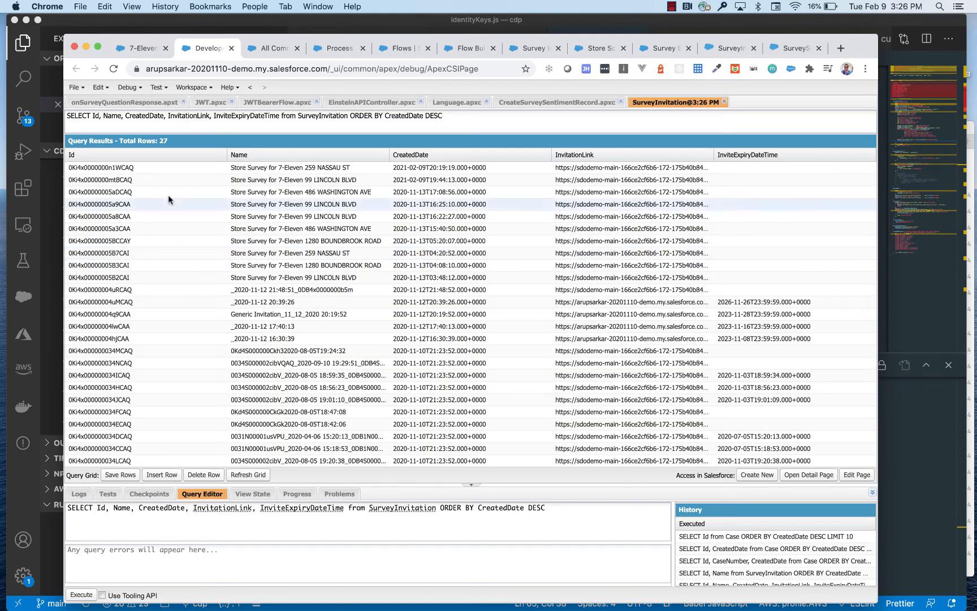
Return to the 7-Eleven 99 LINCOLN BLVD account, set its Survey Invitation Status to Send Survey, and save
left_click(144, 50)
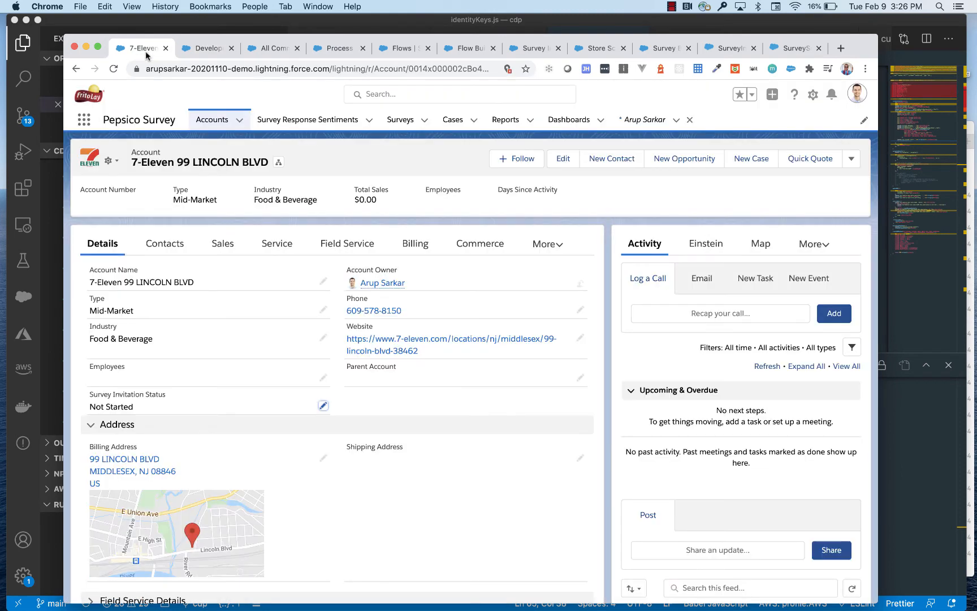
left_click(323, 405)
left_click(252, 443)
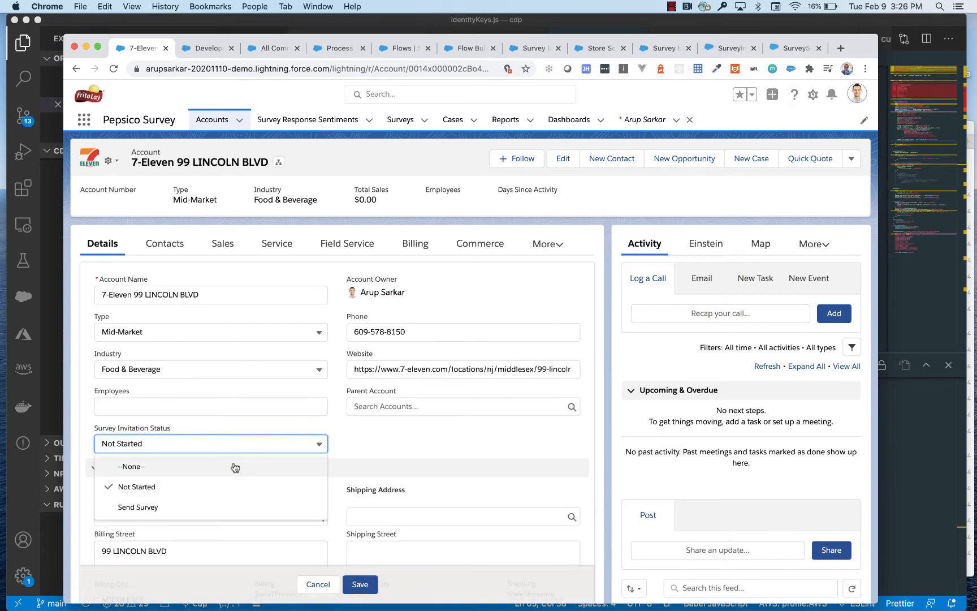
left_click(208, 509)
left_click(358, 589)
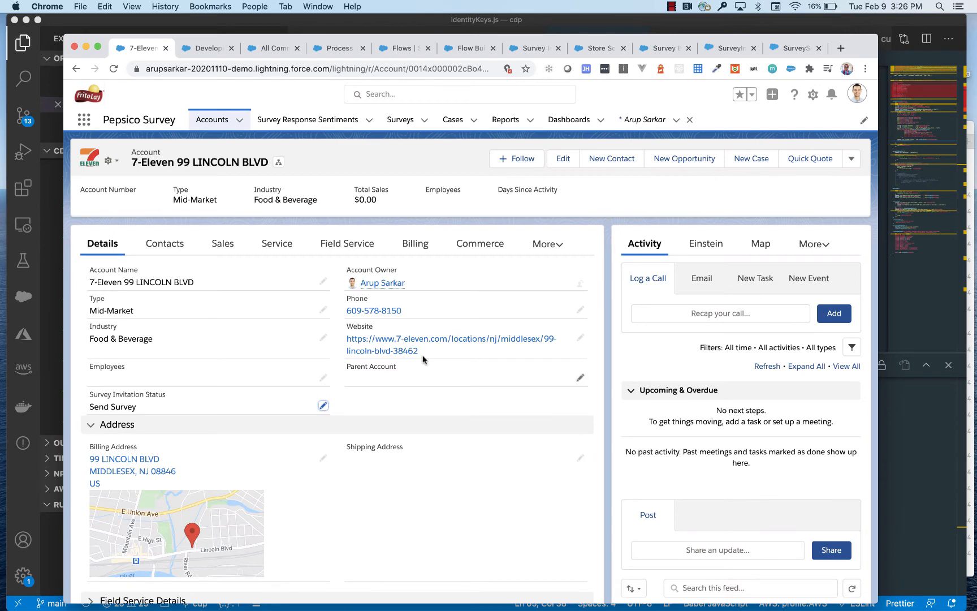
Rerun the SurveyInvitation query in the Developer Console with fresh results and widen the InvitationLink column to read the full links
left_click(194, 48)
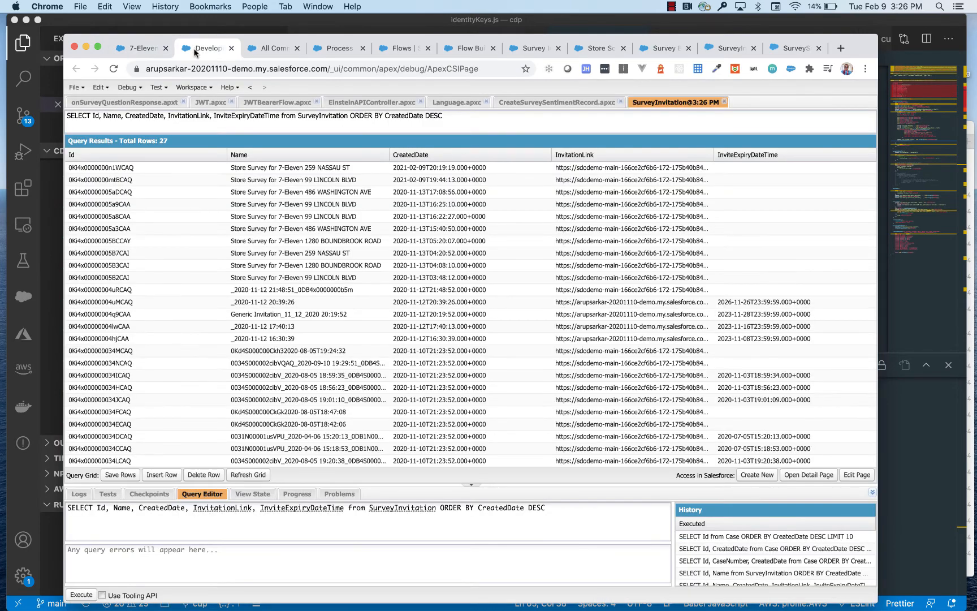
left_click(725, 102)
left_click(72, 597)
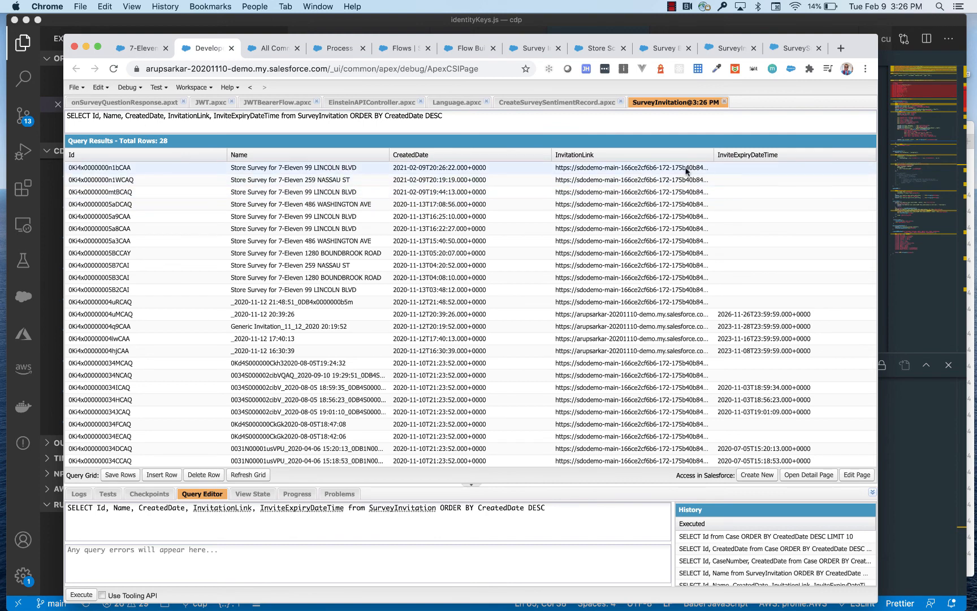
left_click_drag(715, 158, 860, 163)
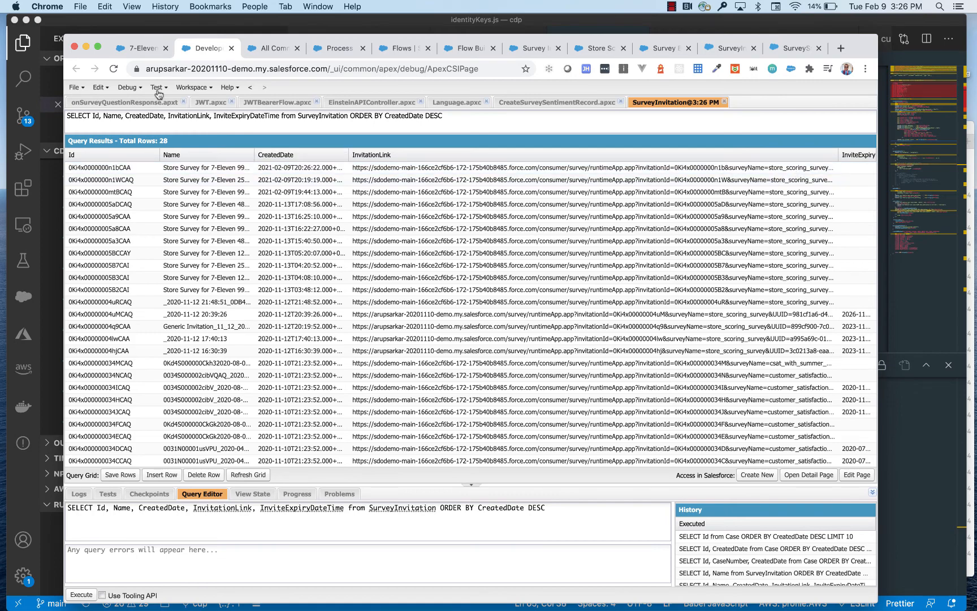
Switch to Gmail, open the newest "Store Scoring Feedback !!!" email from the inbox, and return to the Developer Console
key("ctrl+Left")
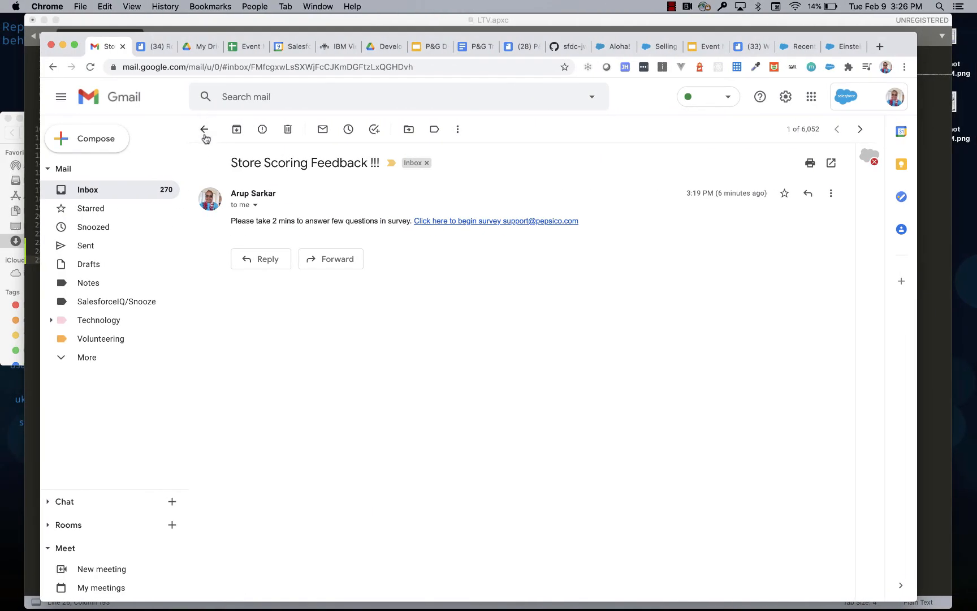
left_click(205, 129)
left_click(409, 188)
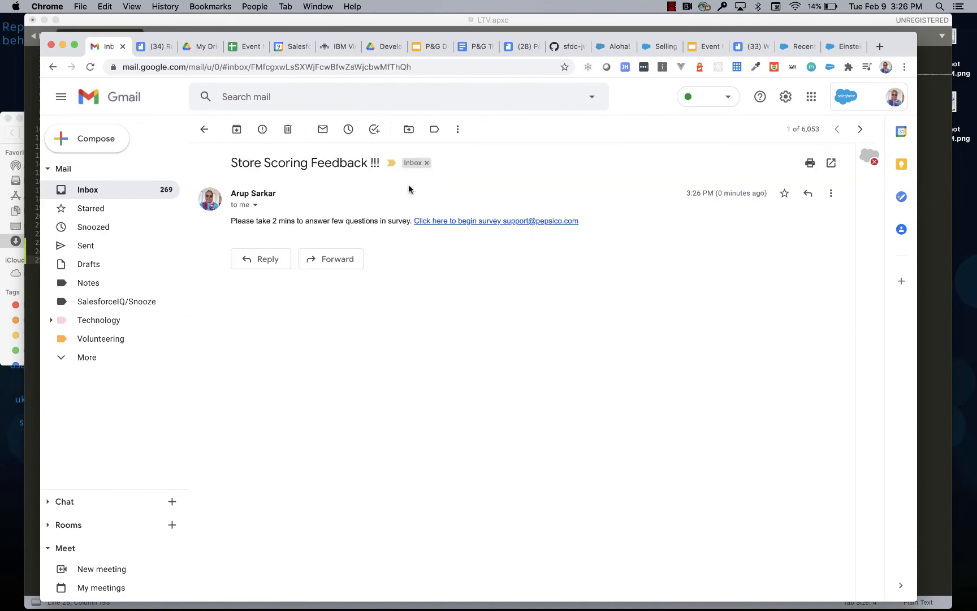
key("ctrl+Right")
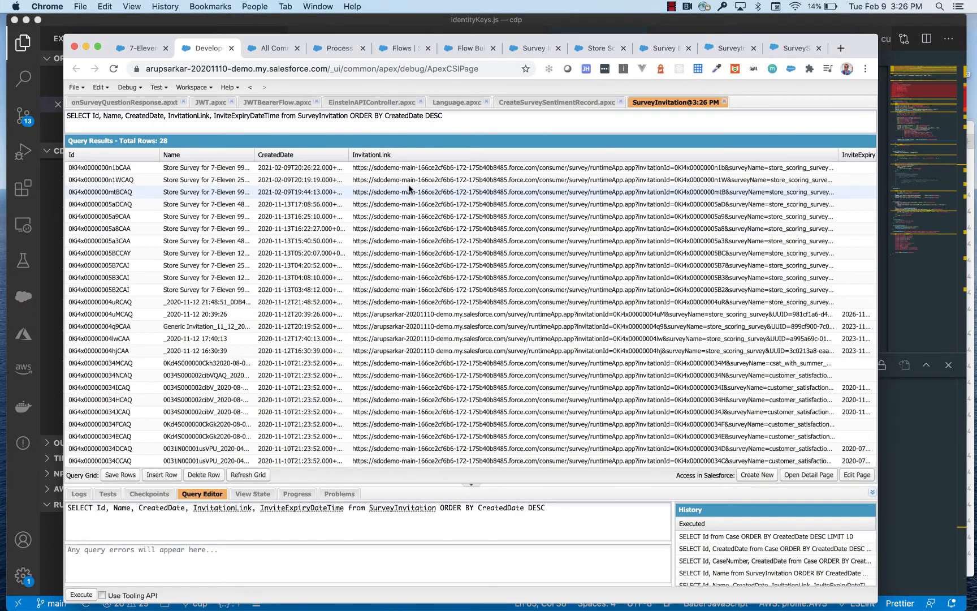